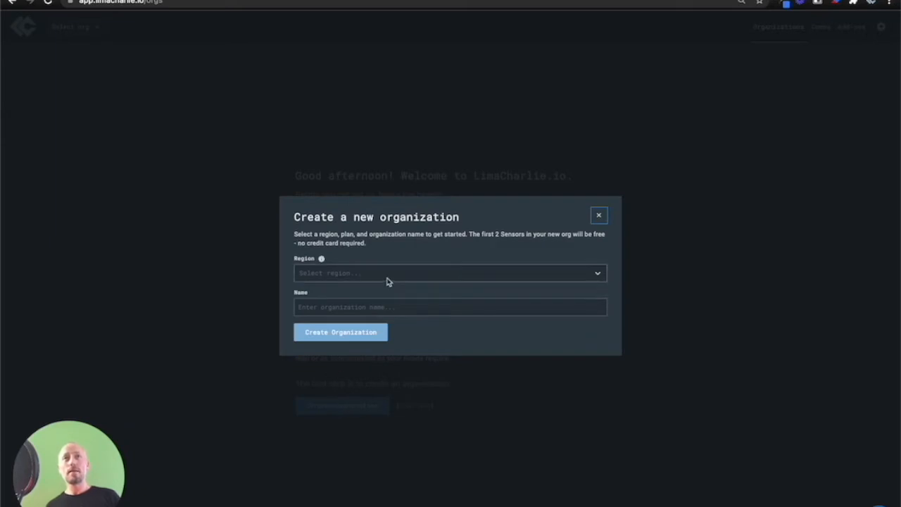
Create a new organization named lc-demo-a in the U.S.A. region.
scroll(357, 322, "down", 1)
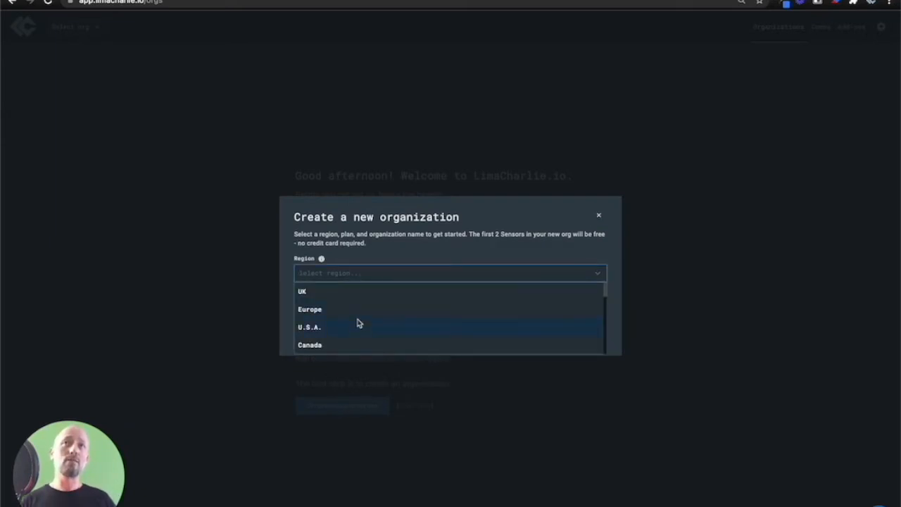
left_click(326, 328)
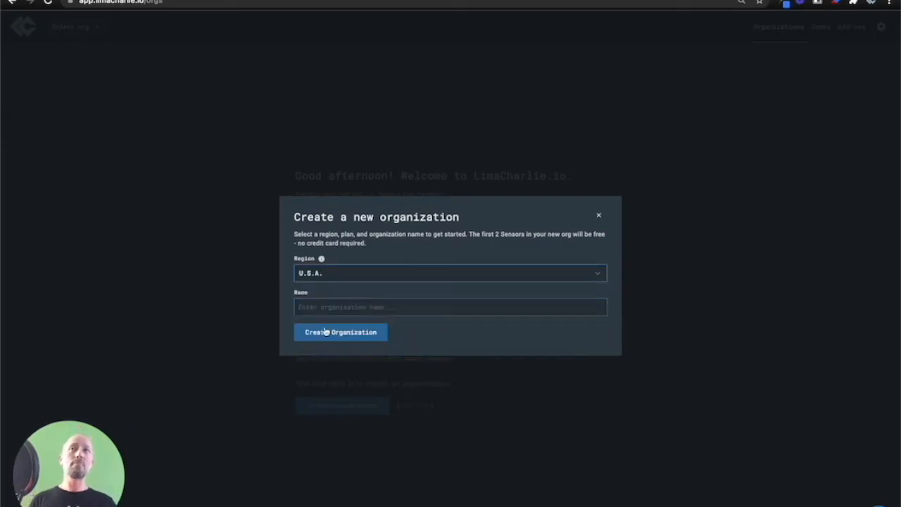
left_click(340, 307)
type("lc0-de")
key("BackSpace")
key("BackSpace")
key("BackSpace")
key("BackSpace")
type("-demo-a")
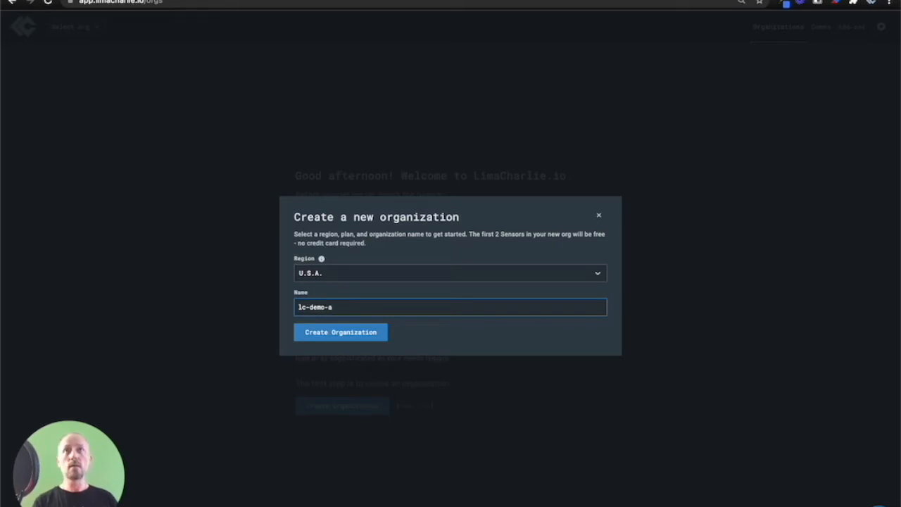
key("Return")
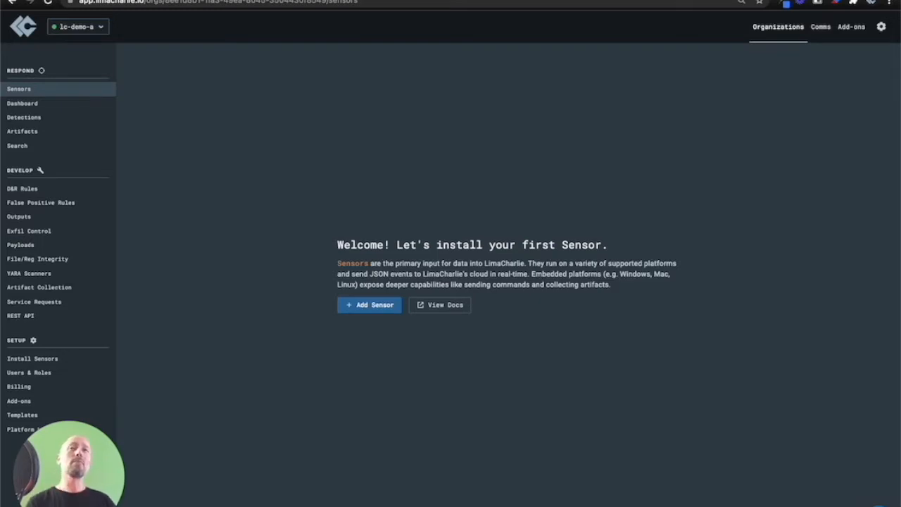
Start adding a macOS sensor and create an installation key with the description Demo and the tag demo.
left_click(379, 305)
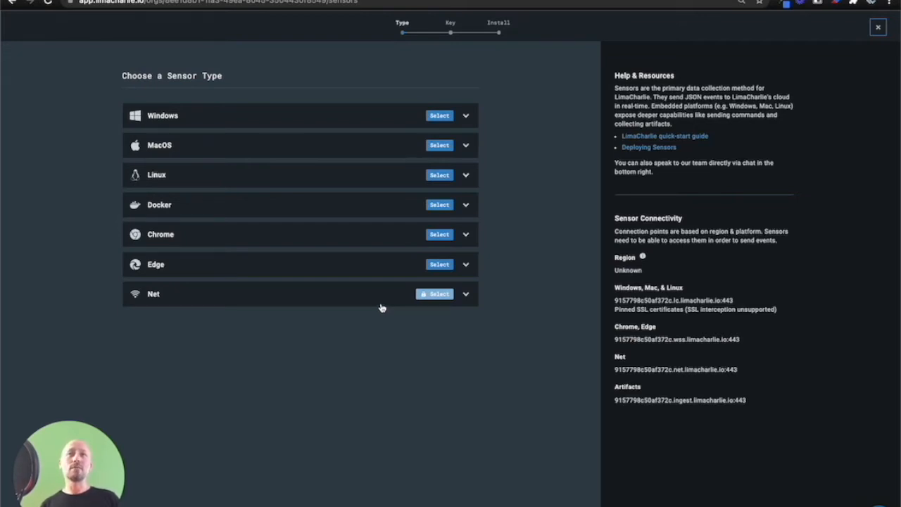
left_click(441, 145)
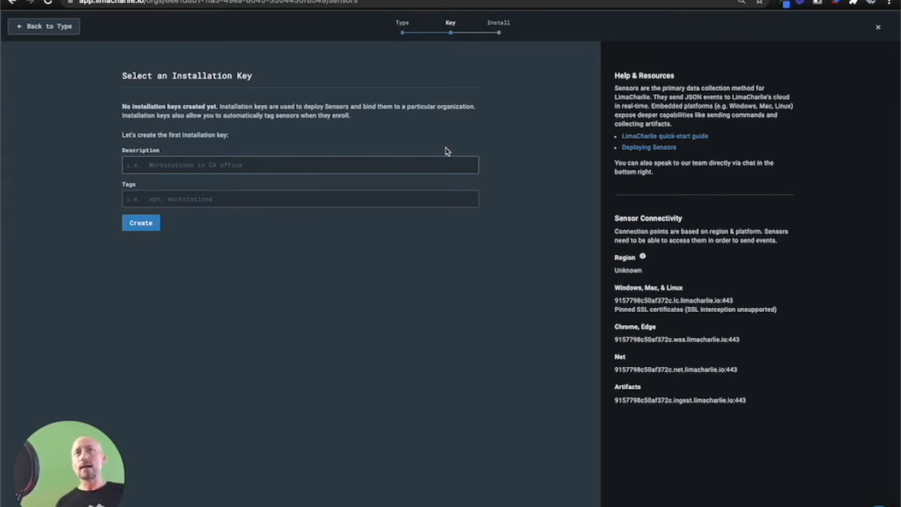
left_click(263, 164)
type("Demo")
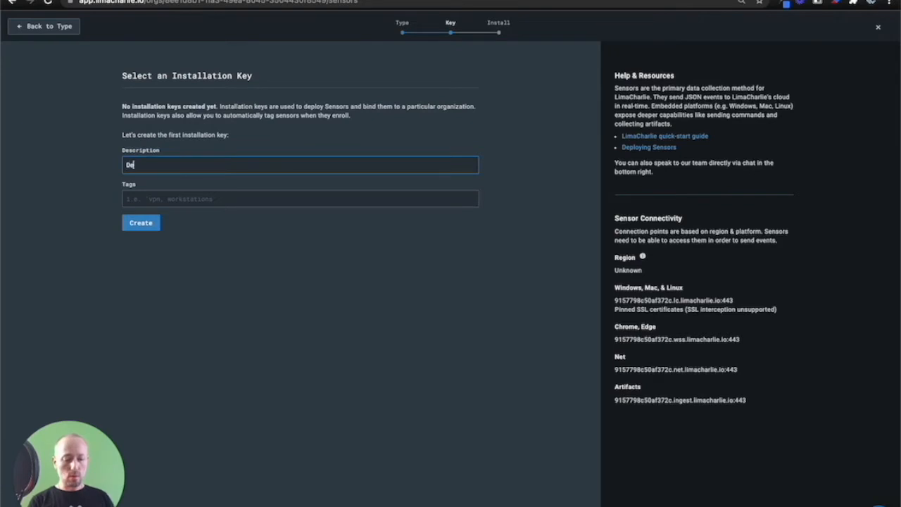
left_click(186, 198)
type("demo")
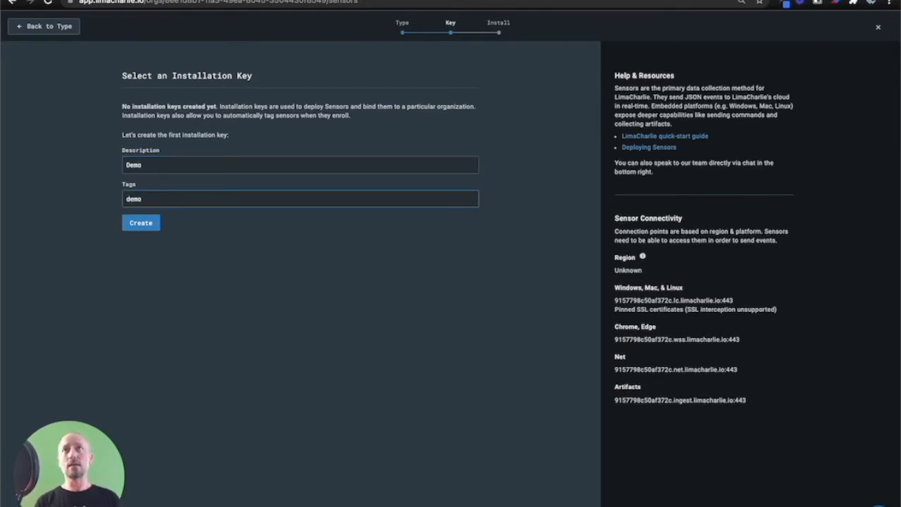
left_click(141, 224)
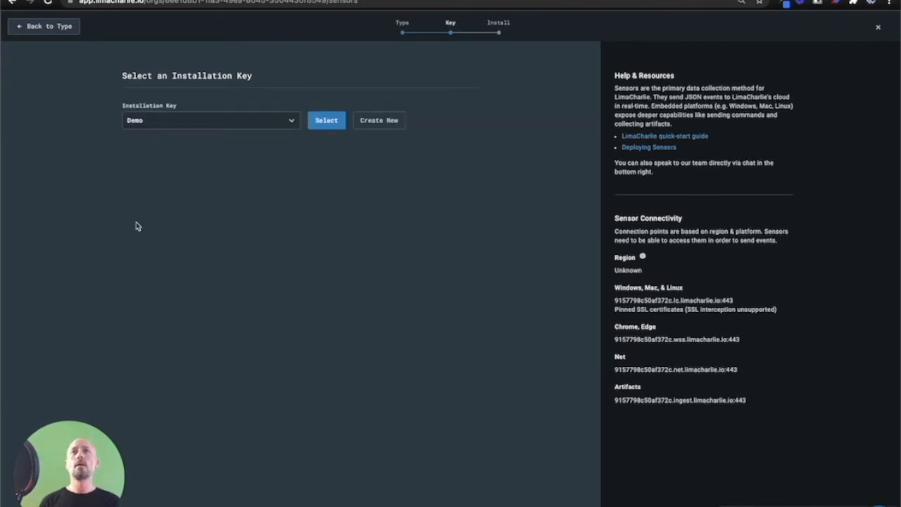
Use the Demo installation key, choose the 64 bit macOS installer and copy its install command.
left_click(327, 121)
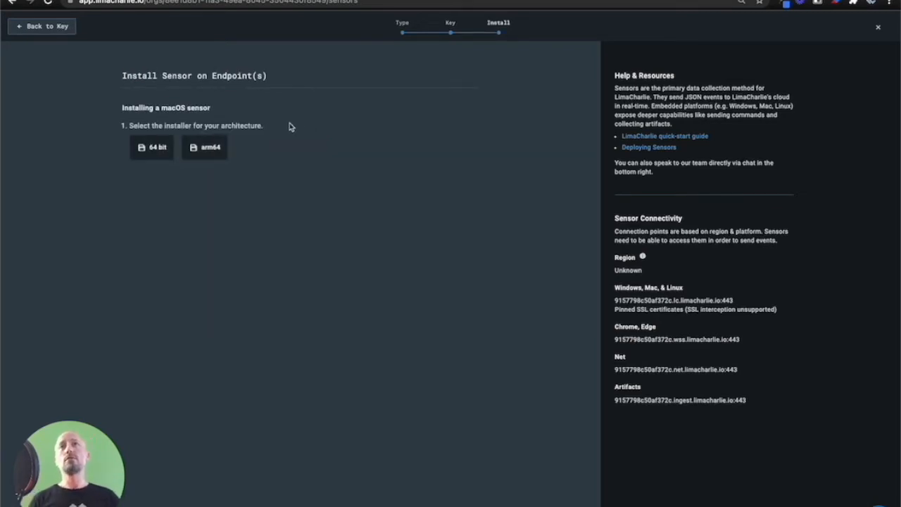
left_click(166, 156)
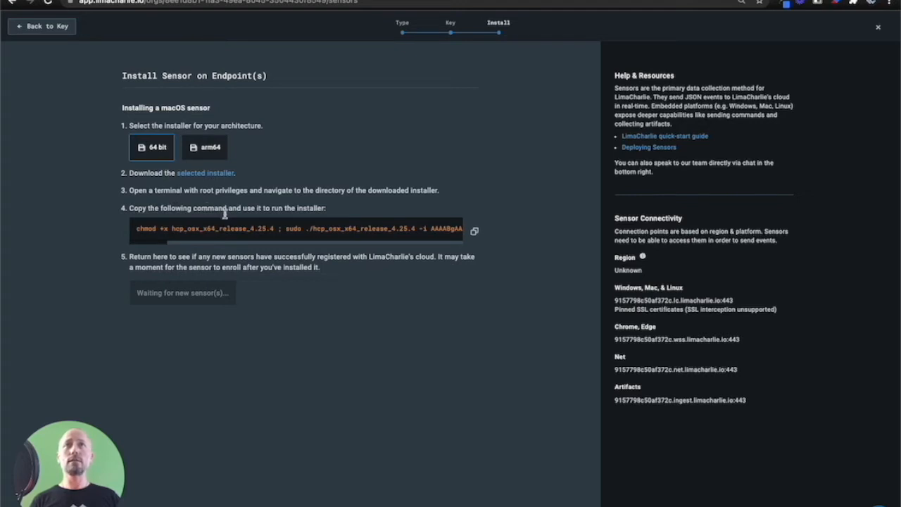
left_click(474, 234)
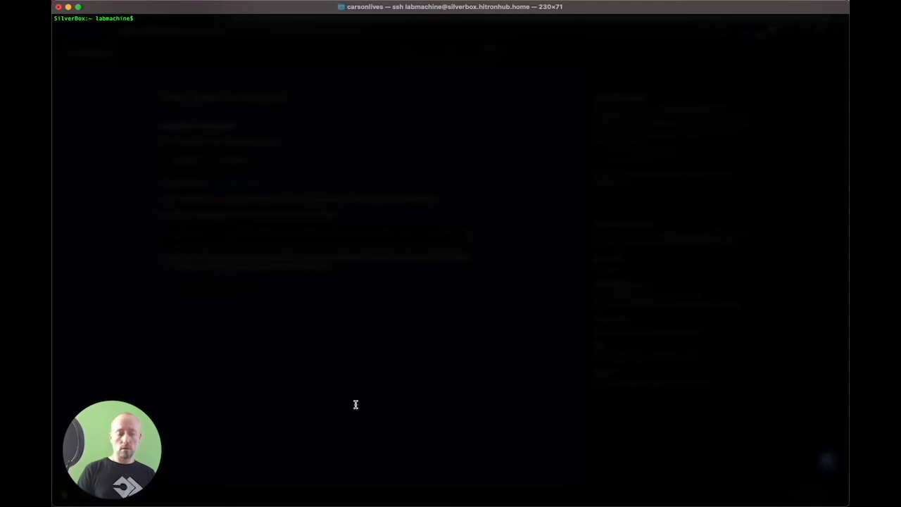
Switch to the terminal, change to ~/Downloads and run the copied installer command with its installation key, entering the account password for sudo.
type("cd ~/Dow")
key("Tab")
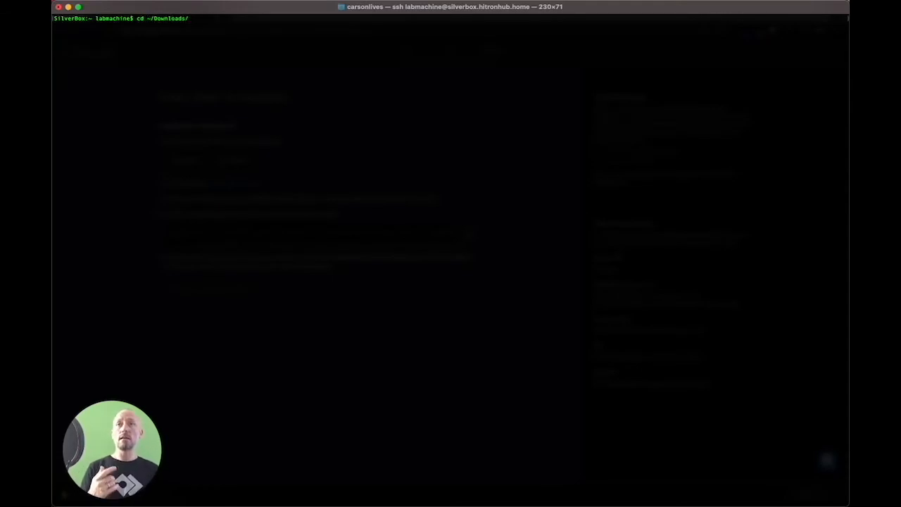
key("Return")
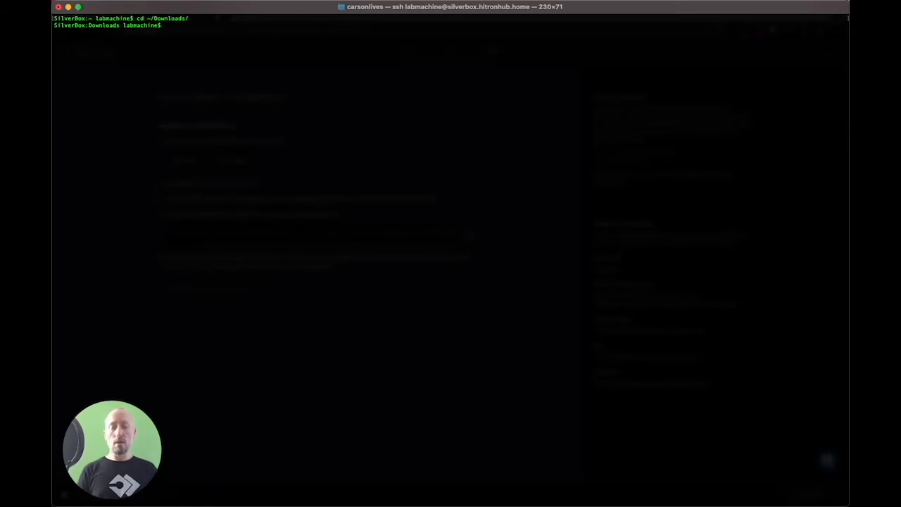
key("super+v")
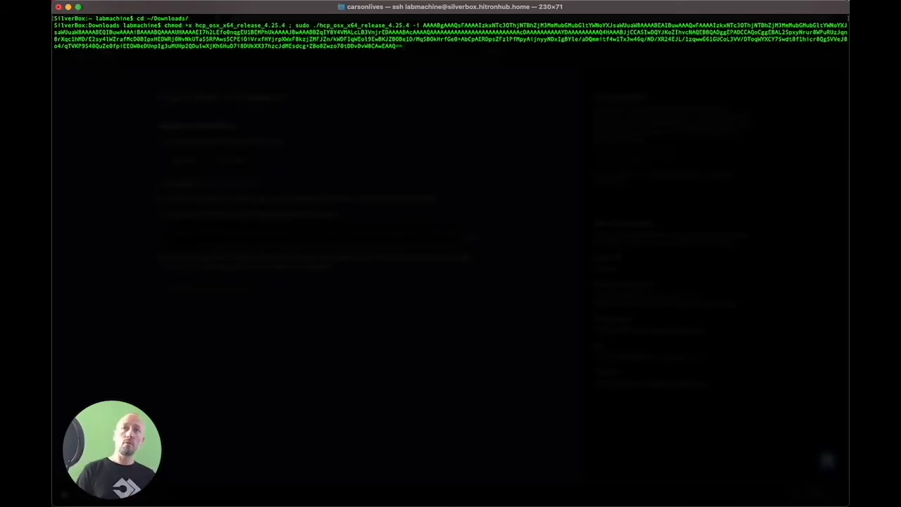
key("Return")
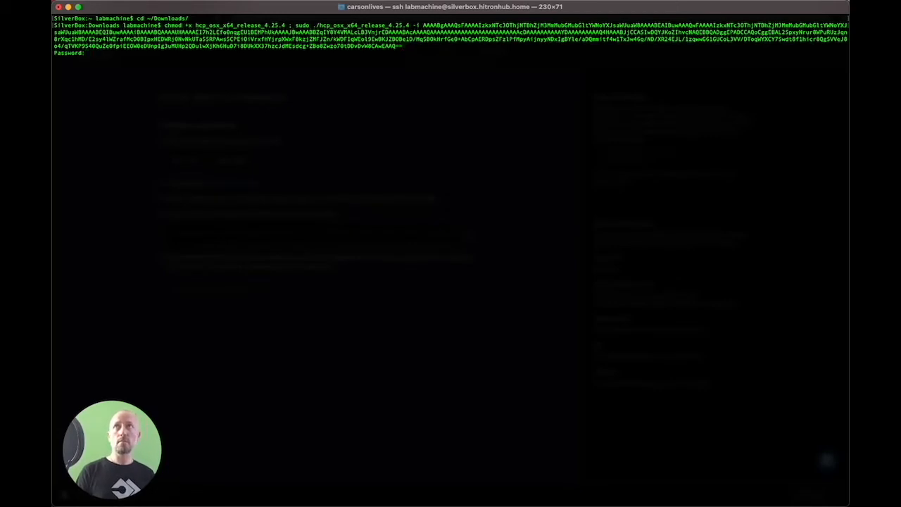
key("Return")
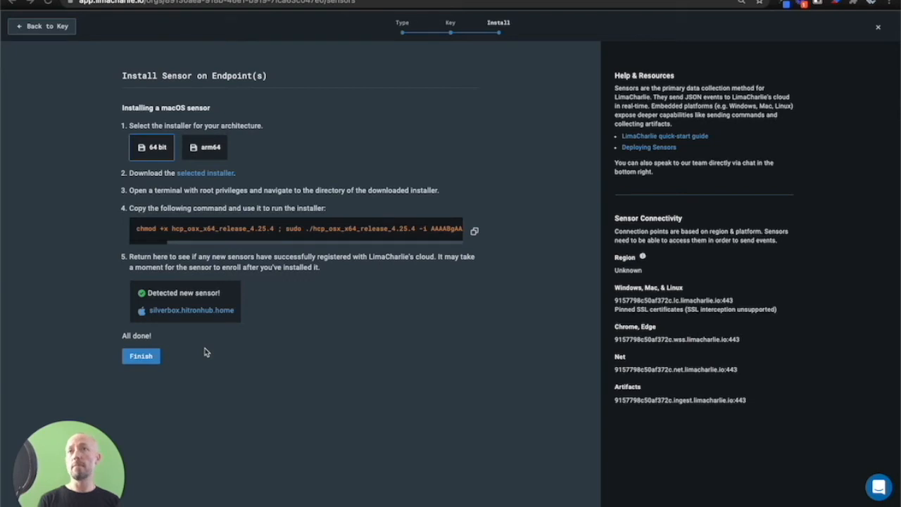
Back in LimaCharlie, finish the sensor setup and open the details of the silverbox.hitronhub.home sensor.
left_click(143, 360)
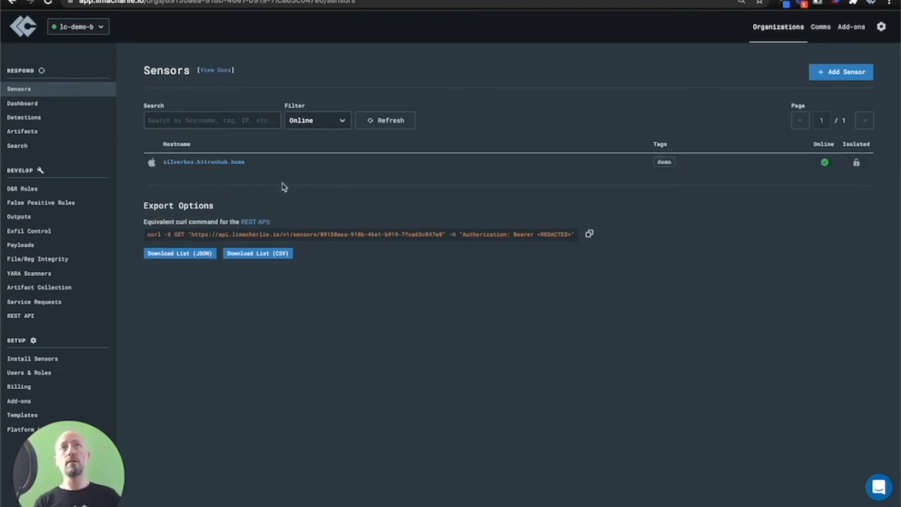
left_click(184, 164)
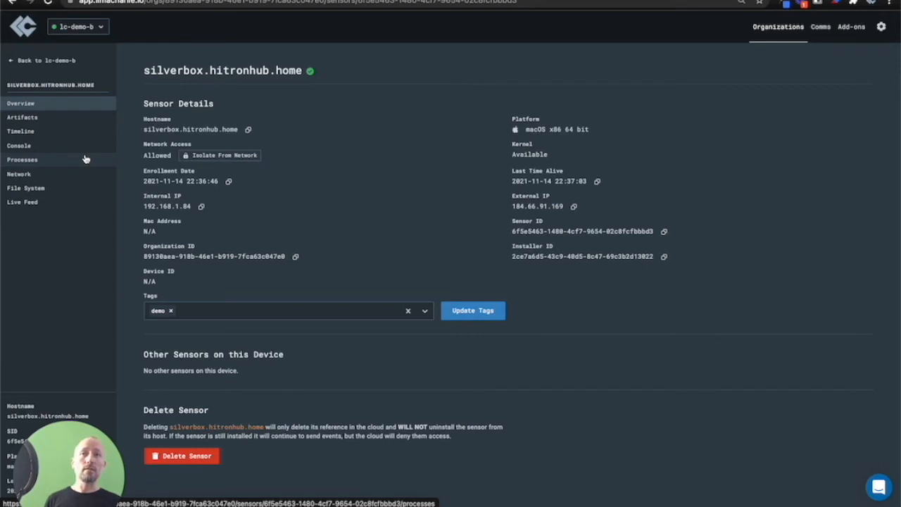
Add TERMINATE_PROCESS to the event types in the sensor's timeline, and inspect the termination event for PID 4491 and its available actions.
left_click(45, 134)
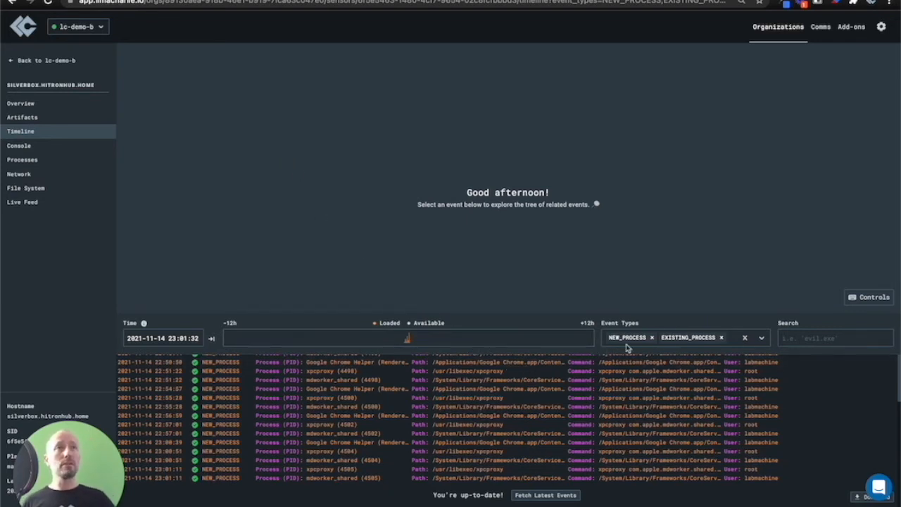
left_click(725, 341)
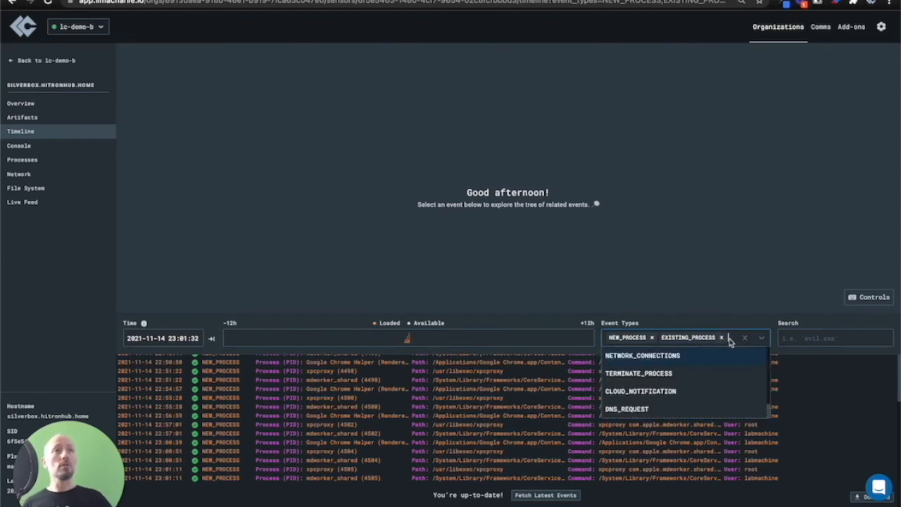
left_click(657, 373)
left_click(473, 408)
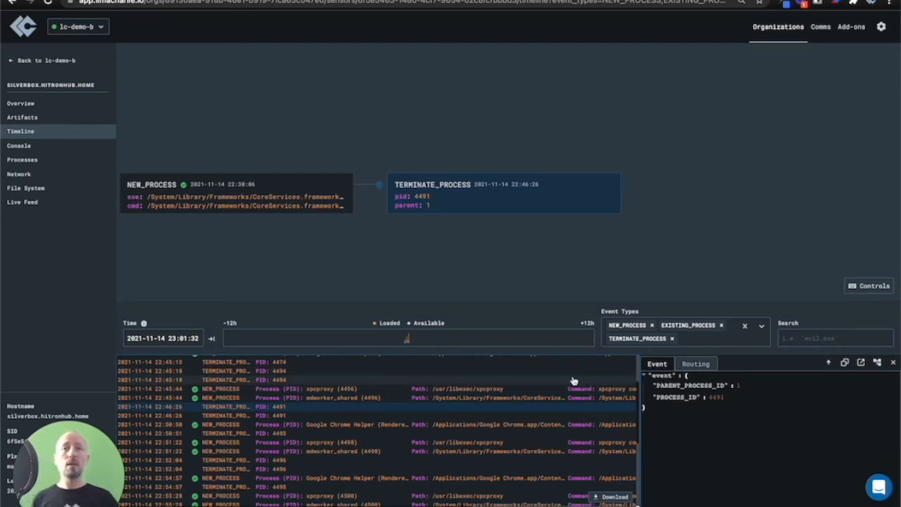
right_click(459, 196)
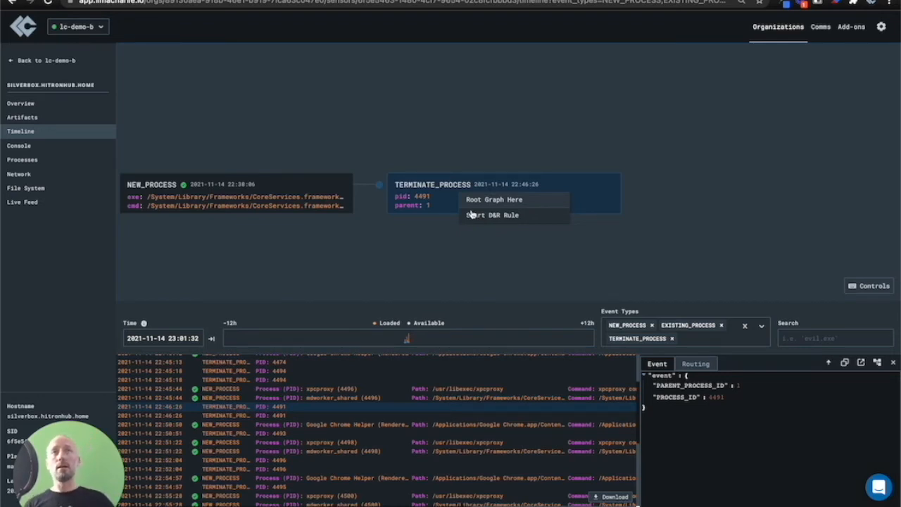
Run the os_version command in the sensor's console.
left_click(31, 149)
left_click(176, 118)
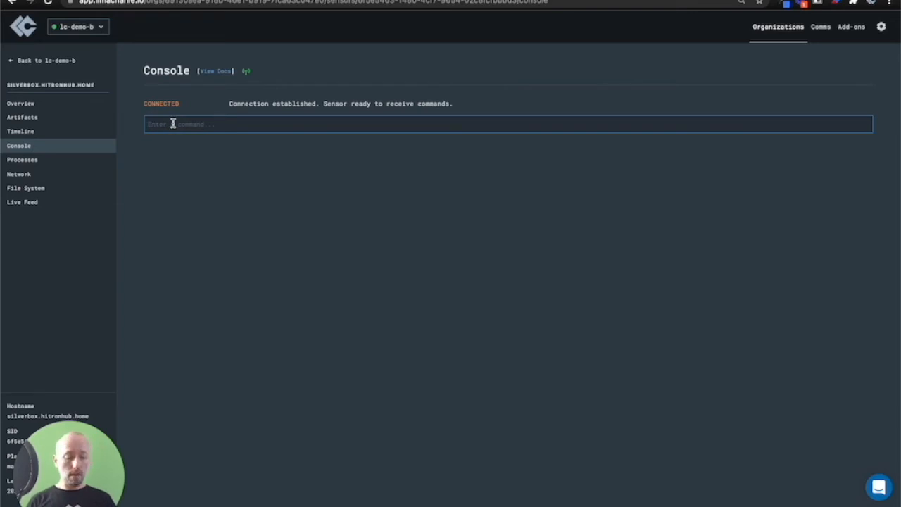
type("os_version")
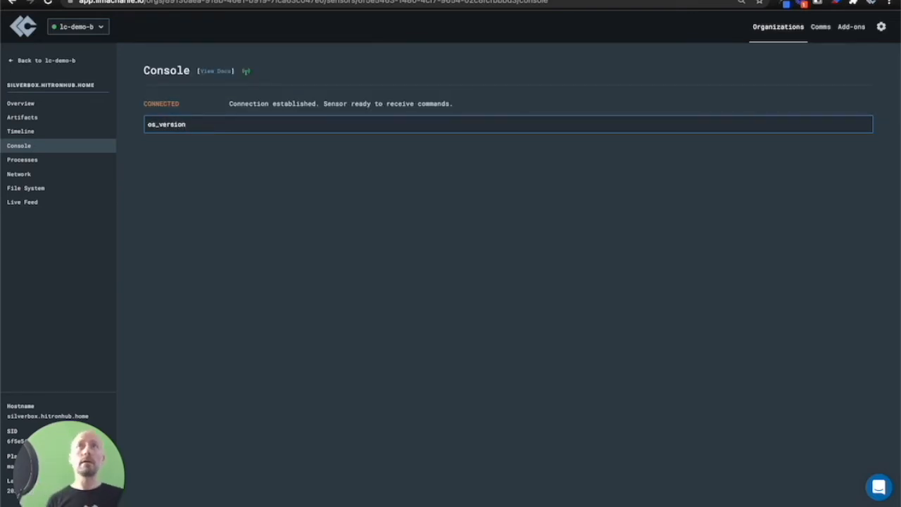
key("Return")
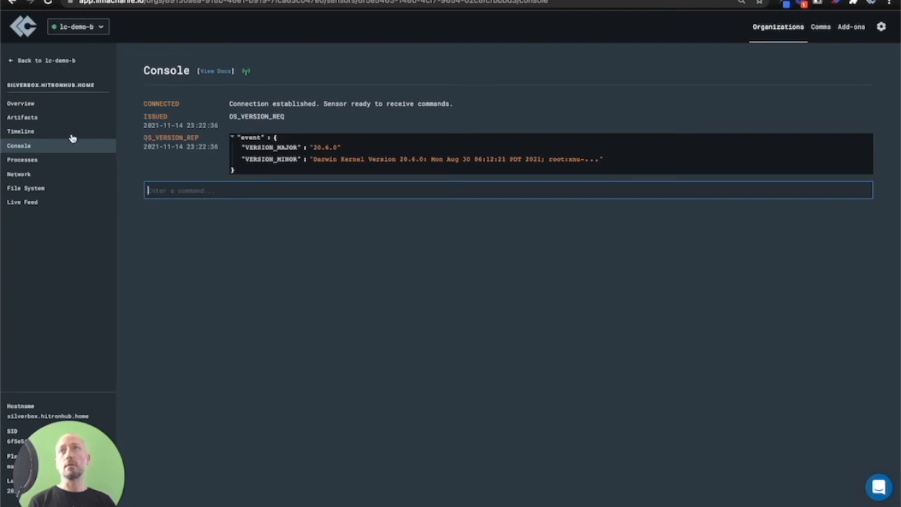
View the modules loaded by the systemstats process with PID 338 in the sensor's process list.
left_click(23, 162)
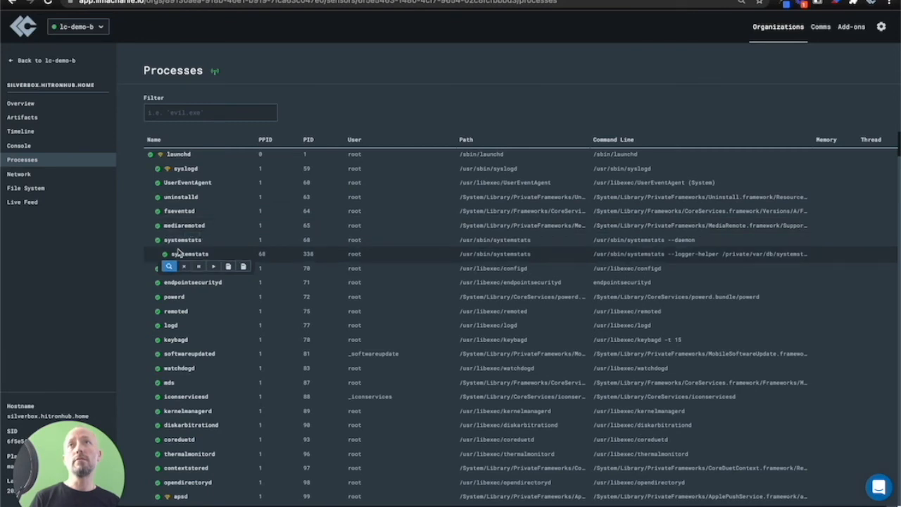
left_click(169, 267)
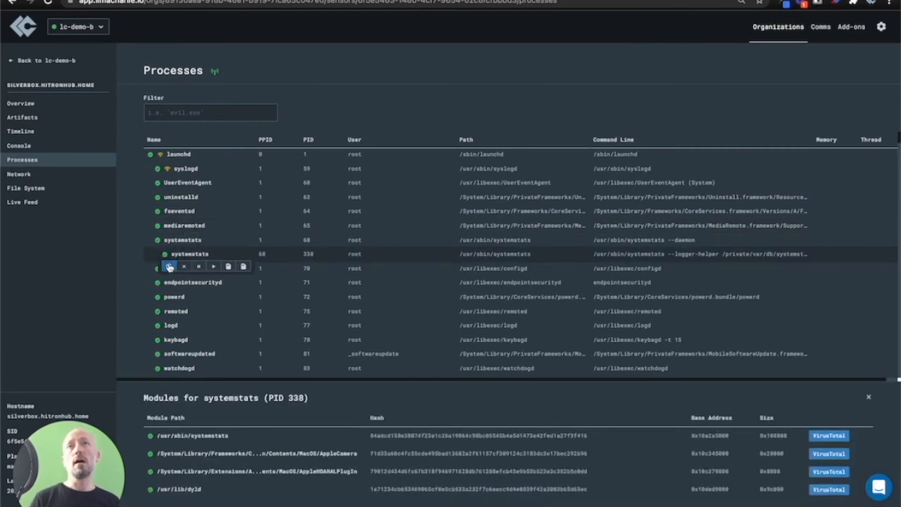
Save the memory strings of systemstats (PID 338) to Downloads, and view the memory maps of systemstats and endpointsecurityd.
left_click(231, 267)
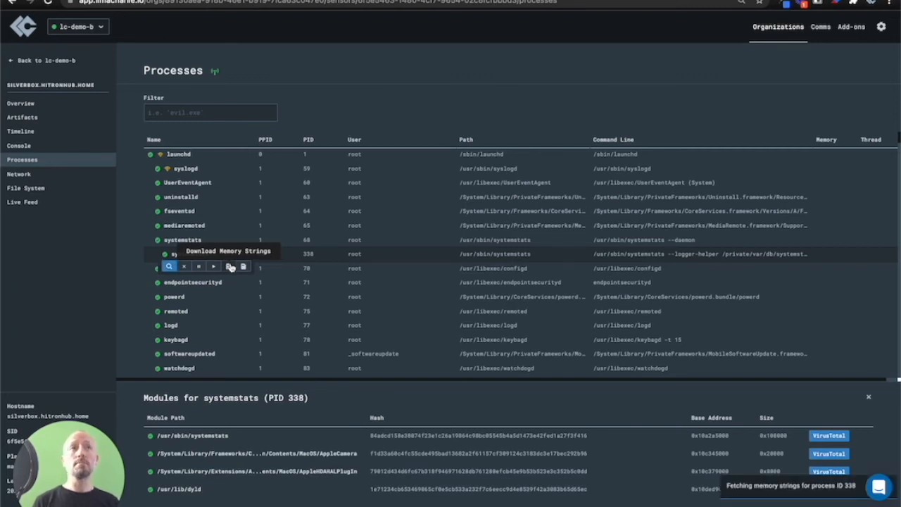
left_click(244, 267)
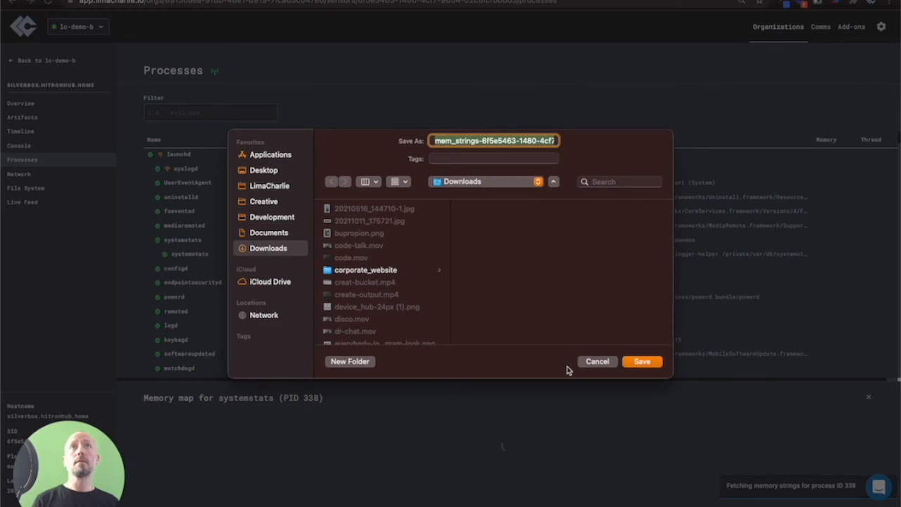
left_click(641, 361)
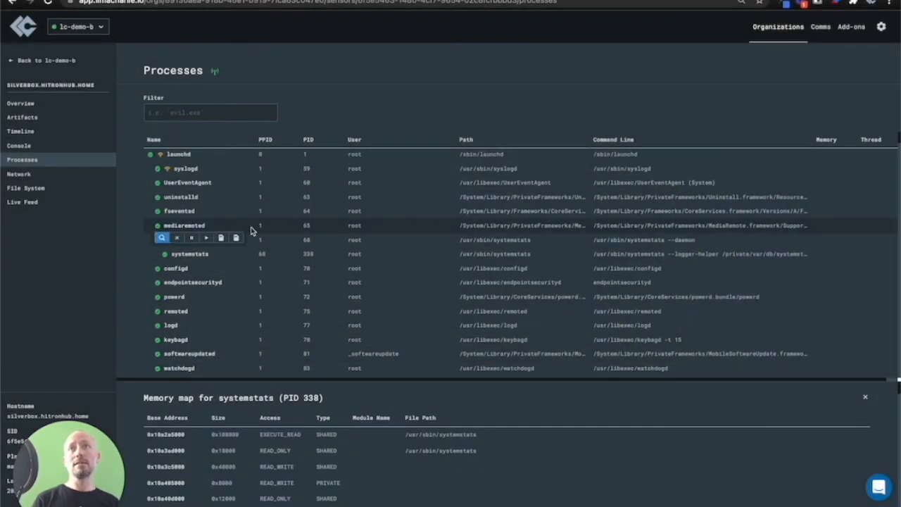
left_click(237, 295)
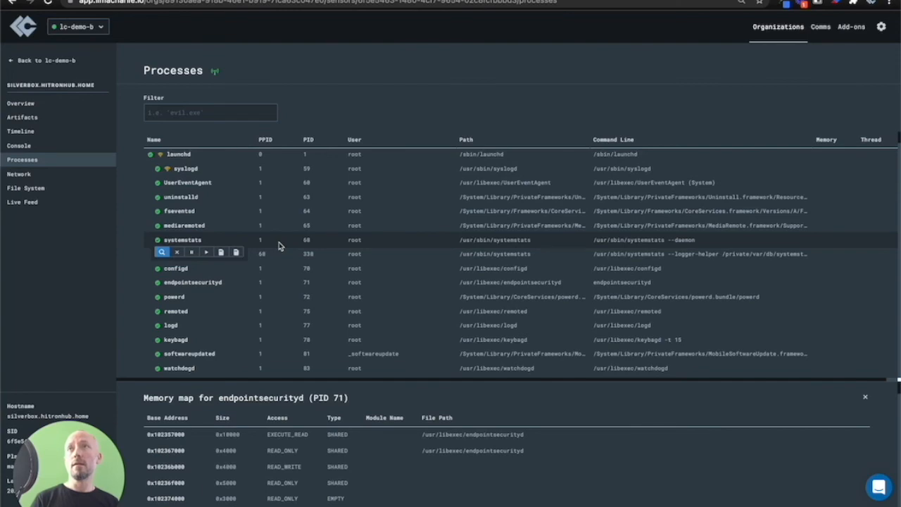
Review the sensor's list of network connections by process, IP, port and state.
left_click(26, 179)
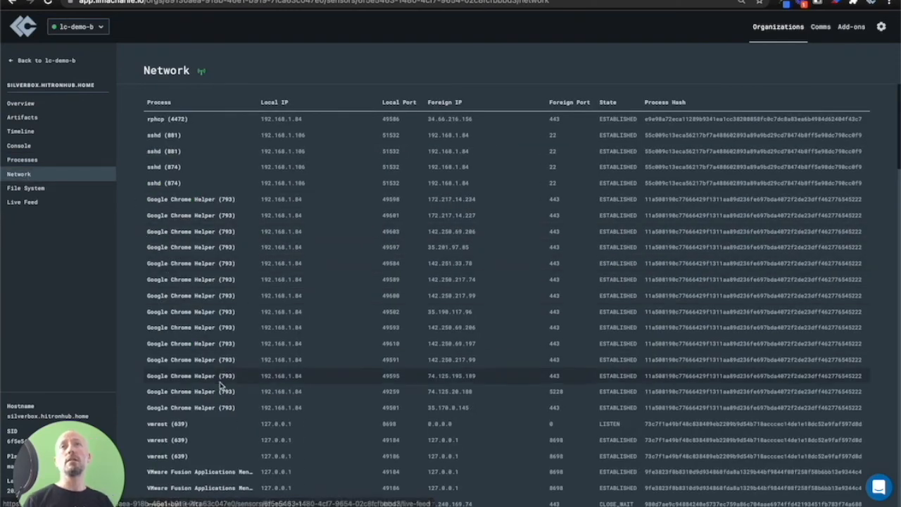
scroll(227, 264, "down", 5)
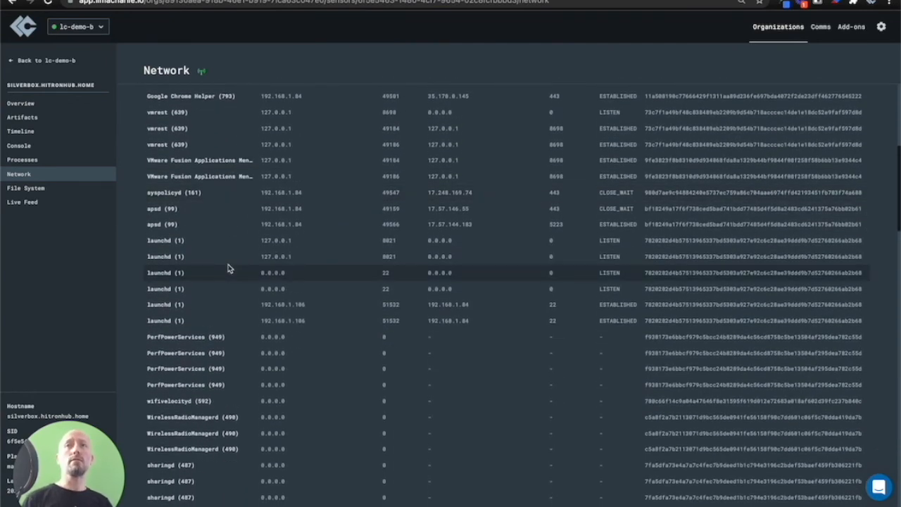
scroll(227, 268, "up", 5)
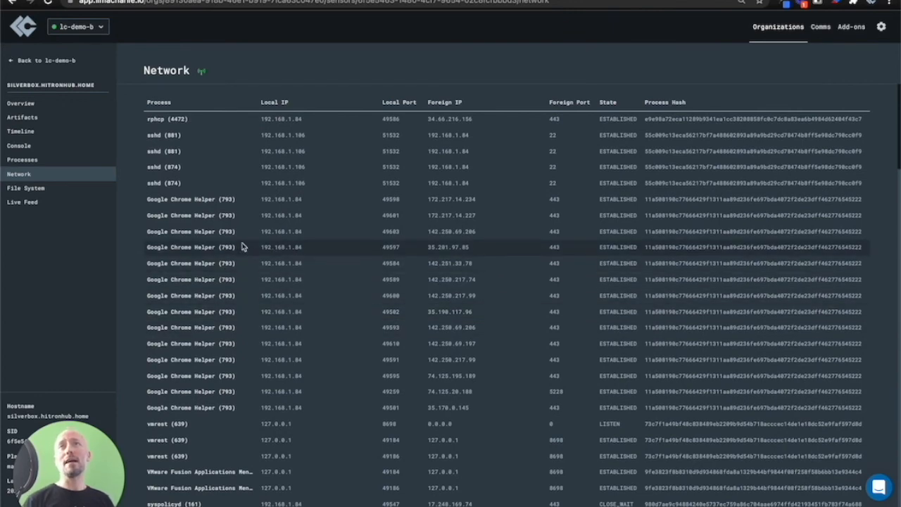
Browse the sensor's file system through /home and /Users, and inspect the file hash of /Users/.localized.
left_click(41, 187)
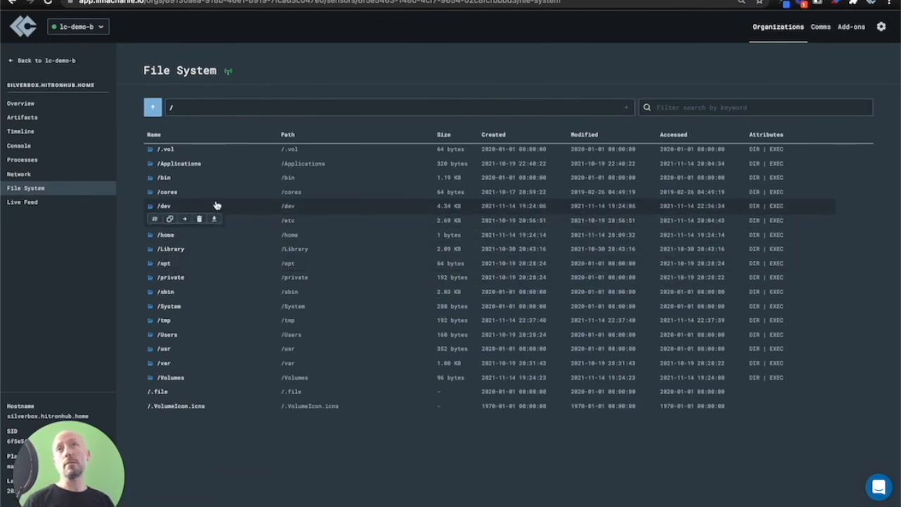
left_click(169, 235)
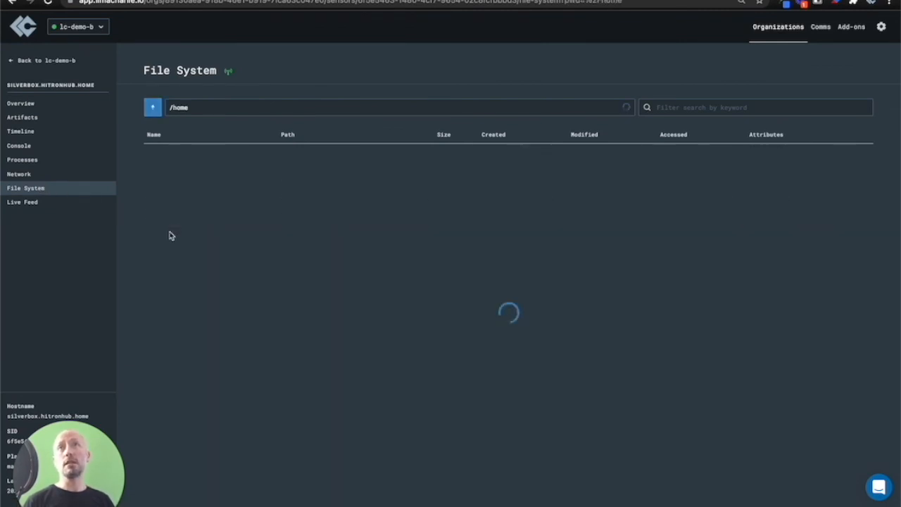
left_click(151, 107)
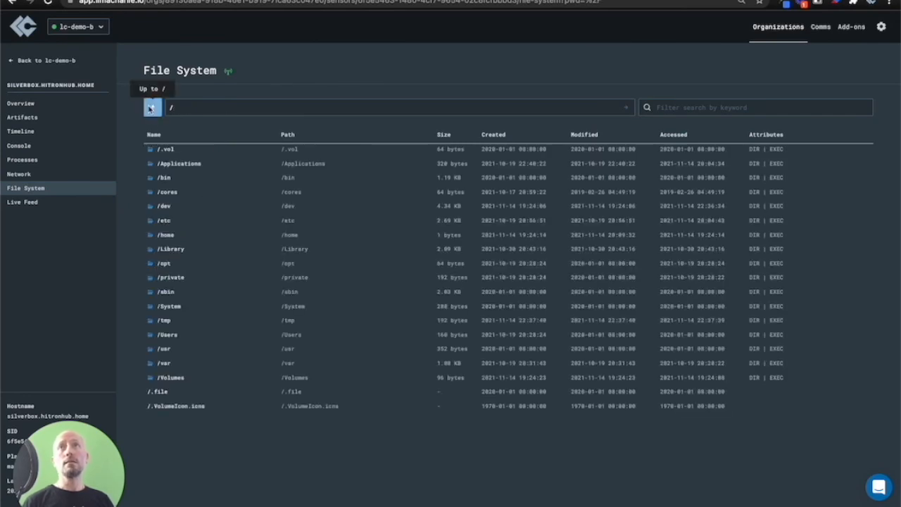
left_click(163, 334)
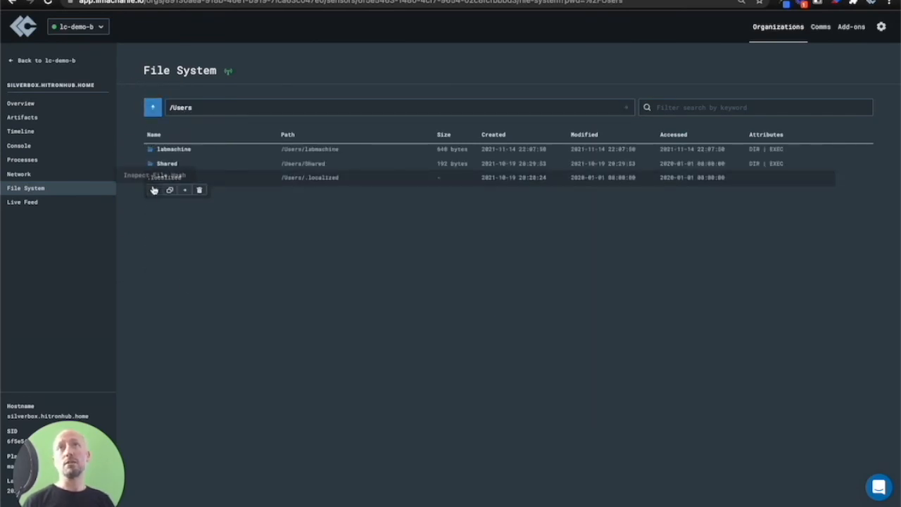
left_click(155, 191)
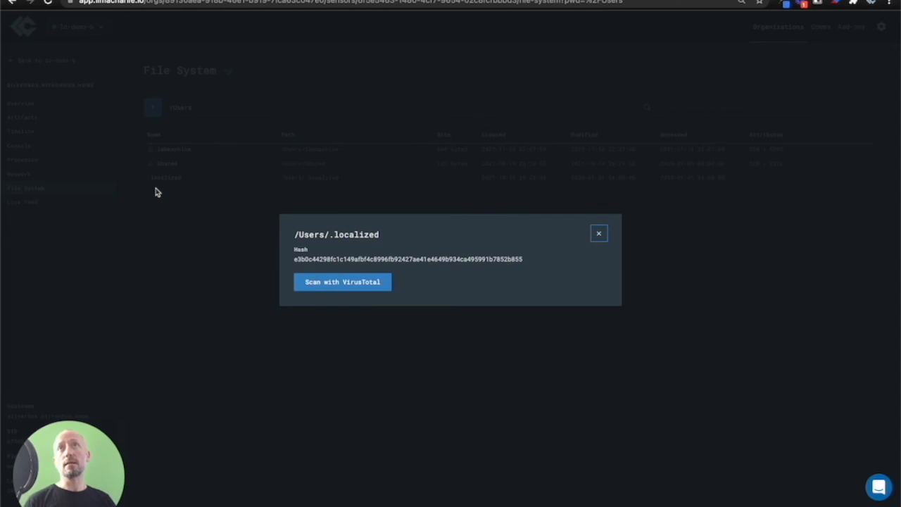
left_click(171, 215)
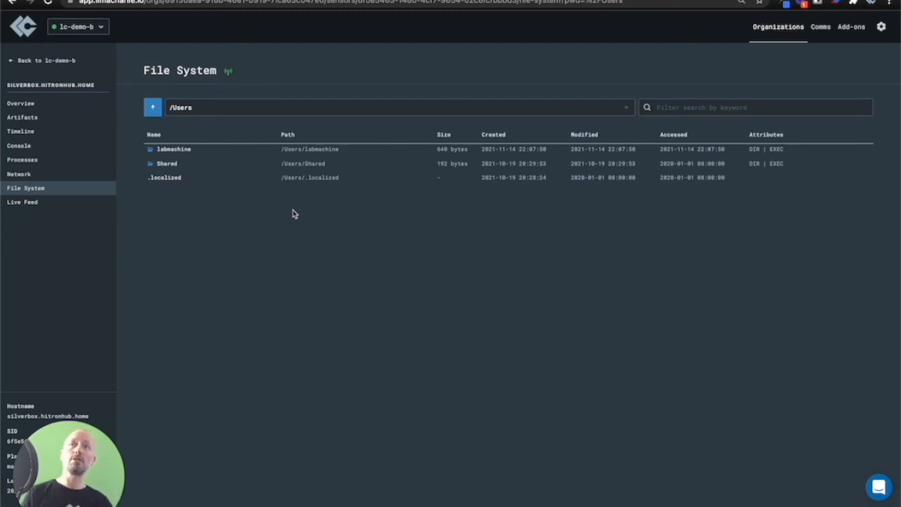
Review the sensor's live event feed, and return to the lc-demo-b organization's sensor list.
left_click(31, 203)
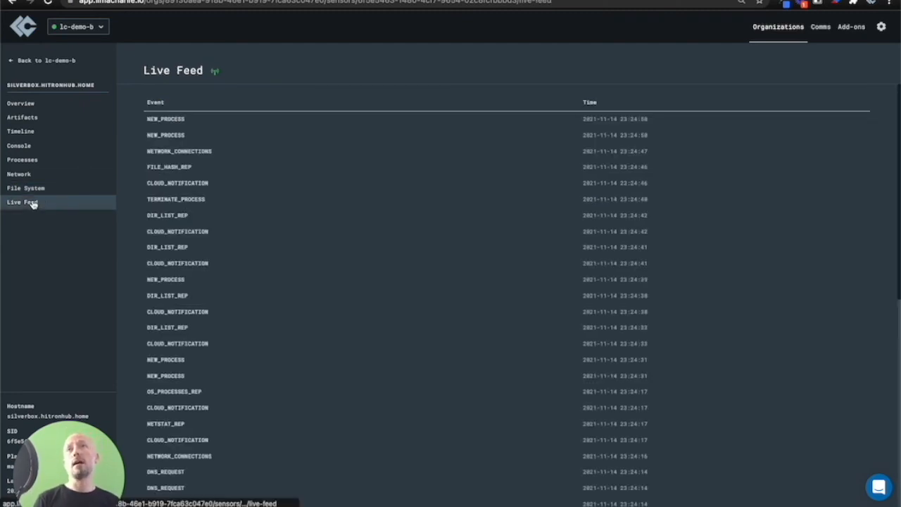
scroll(301, 303, "down", 5)
scroll(300, 302, "up", 5)
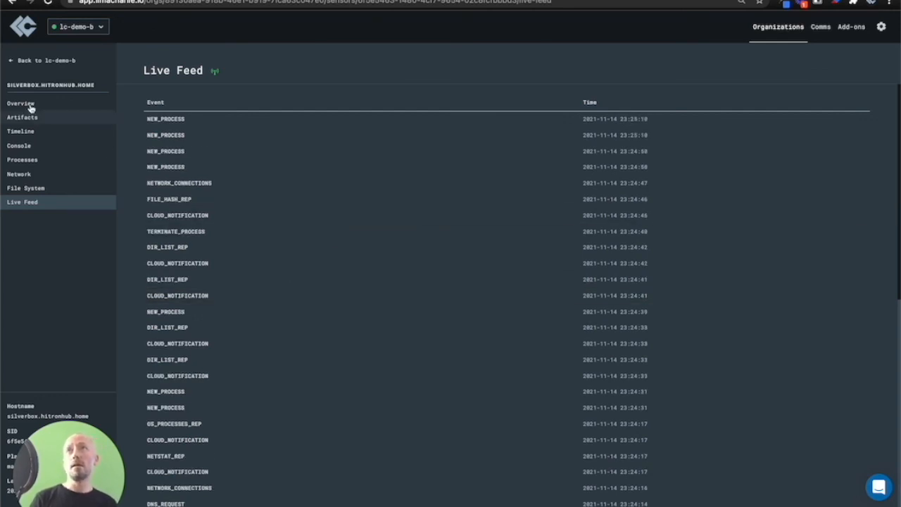
left_click(24, 62)
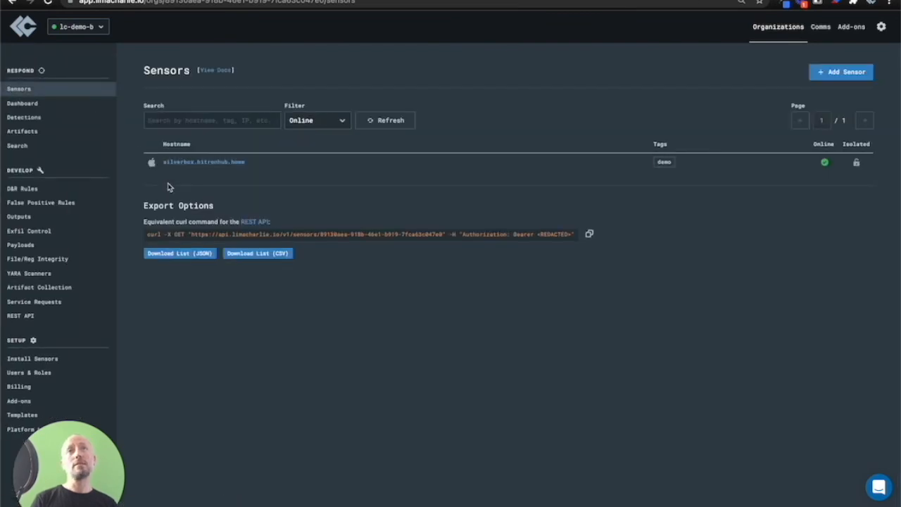